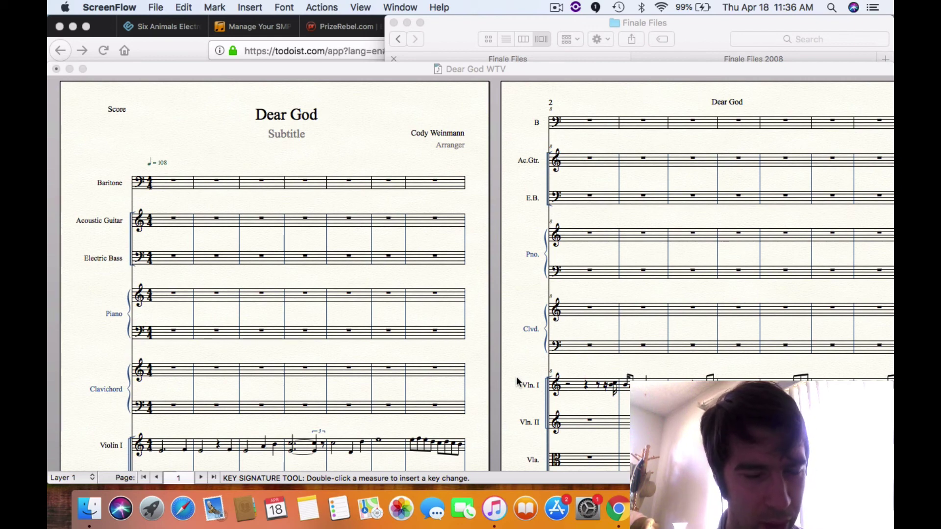
scroll(423, 289, "down", 4)
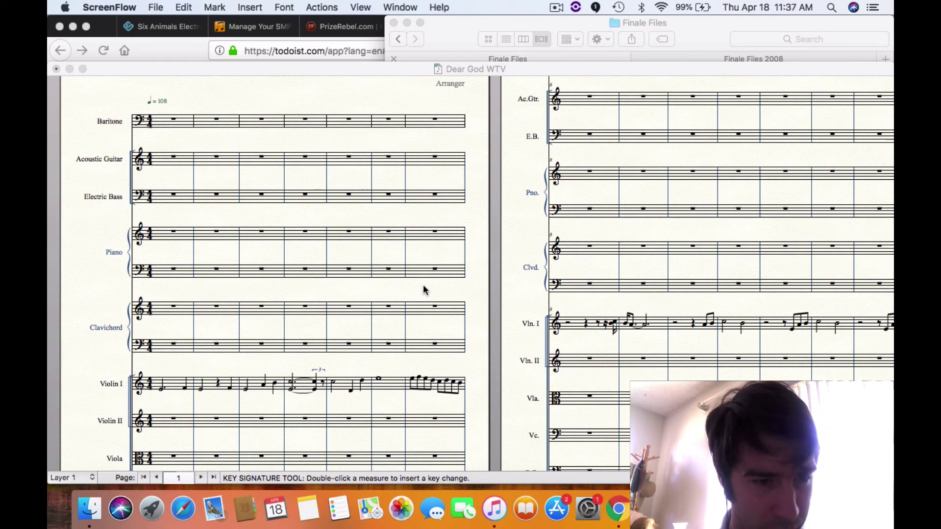
scroll(423, 289, "up", 3)
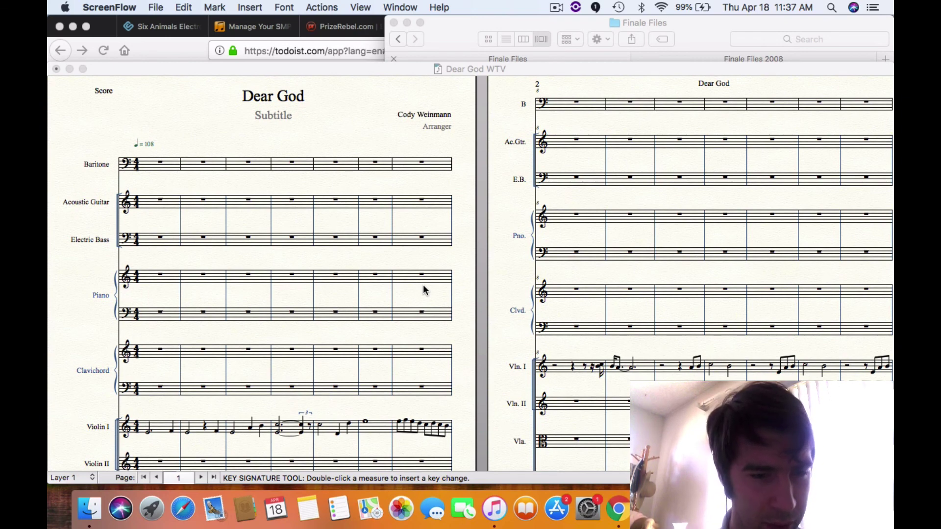
scroll(423, 289, "down", 5)
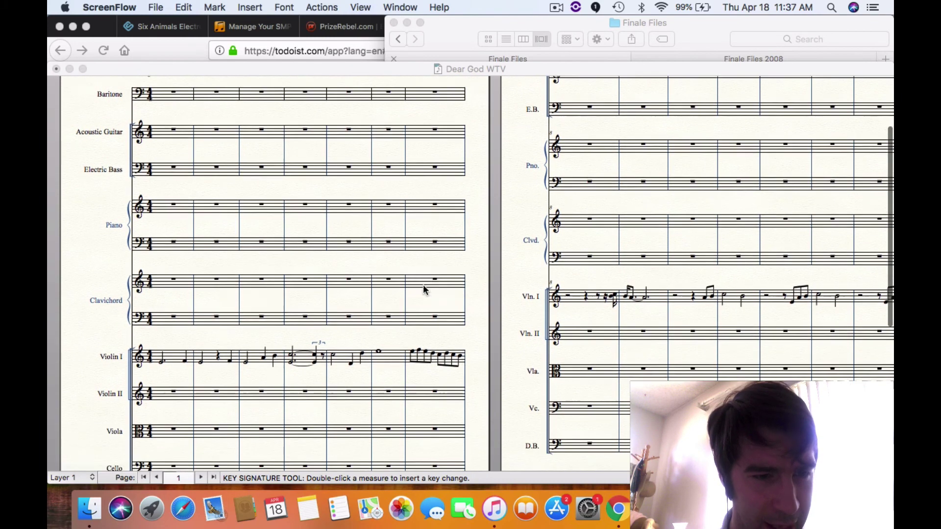
scroll(423, 289, "down", 1)
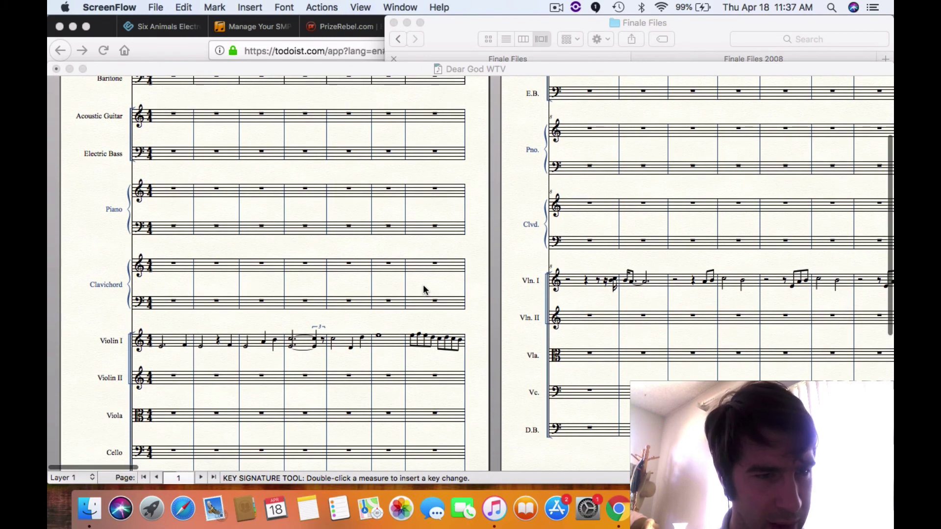
scroll(423, 289, "up", 5)
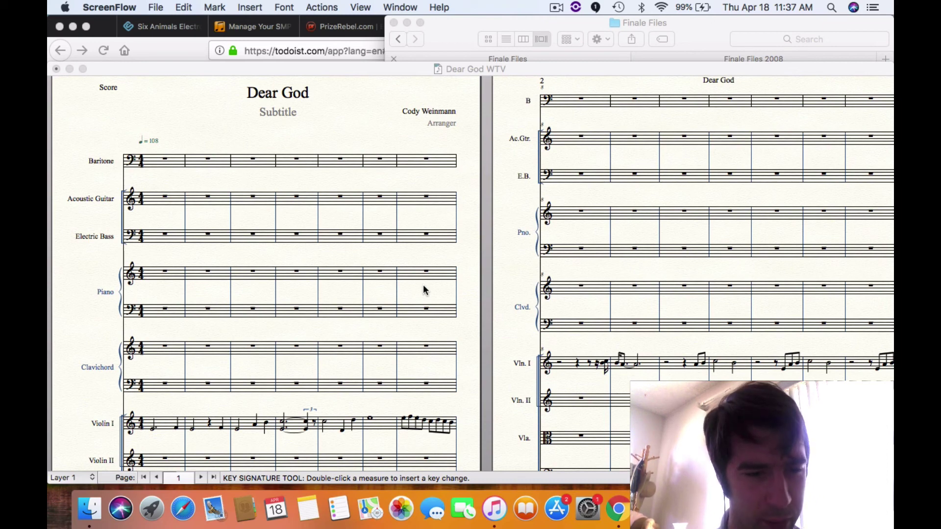
scroll(422, 285, "down", 5)
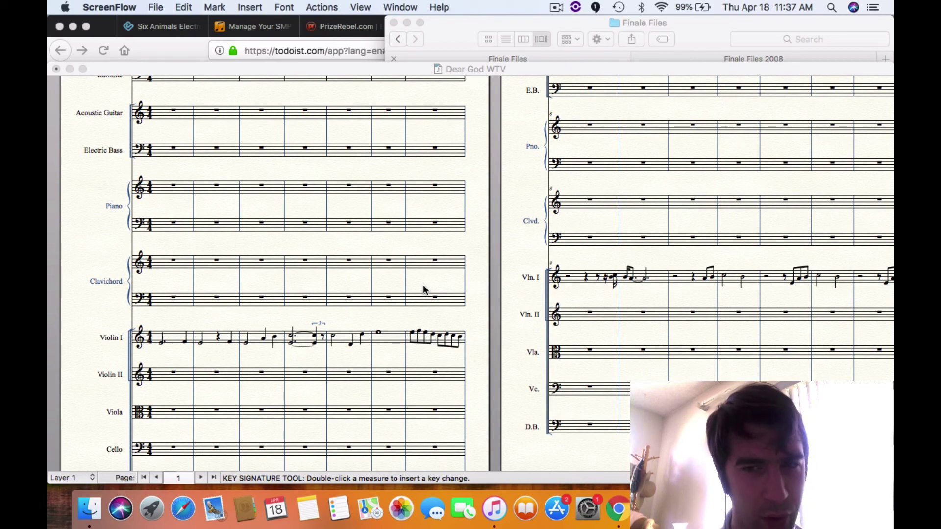
scroll(422, 289, "up", 4)
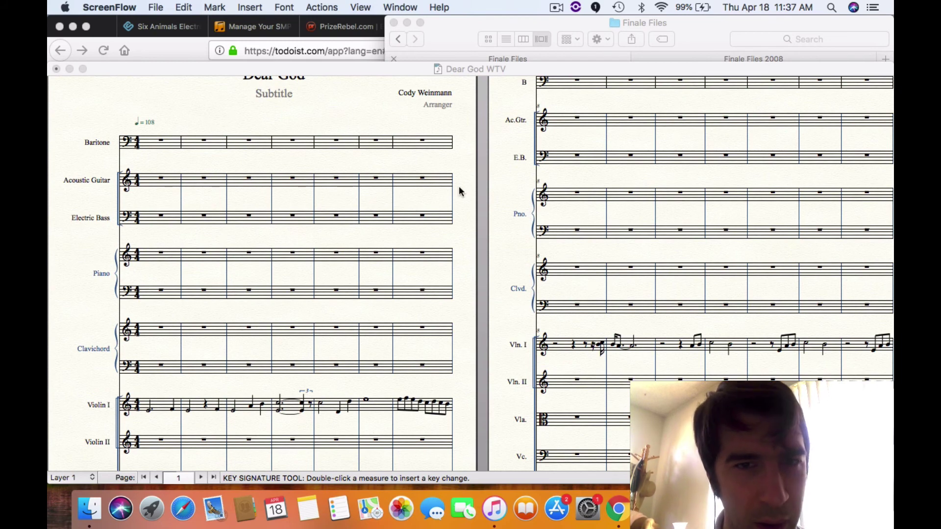
Switch to Finale, play the Dear God score back, stop it in measure 22 and return to the first page.
left_click(512, 112)
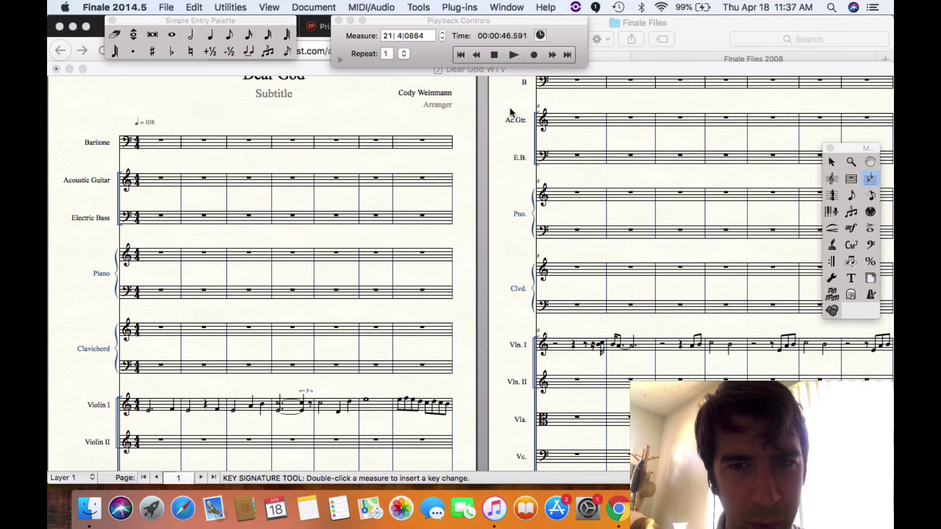
left_click(494, 55)
left_click(512, 56)
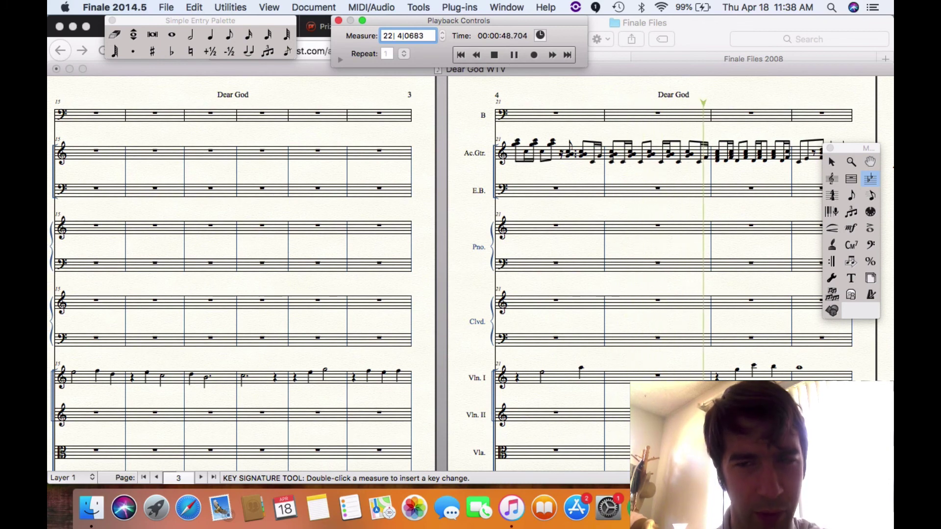
key("space")
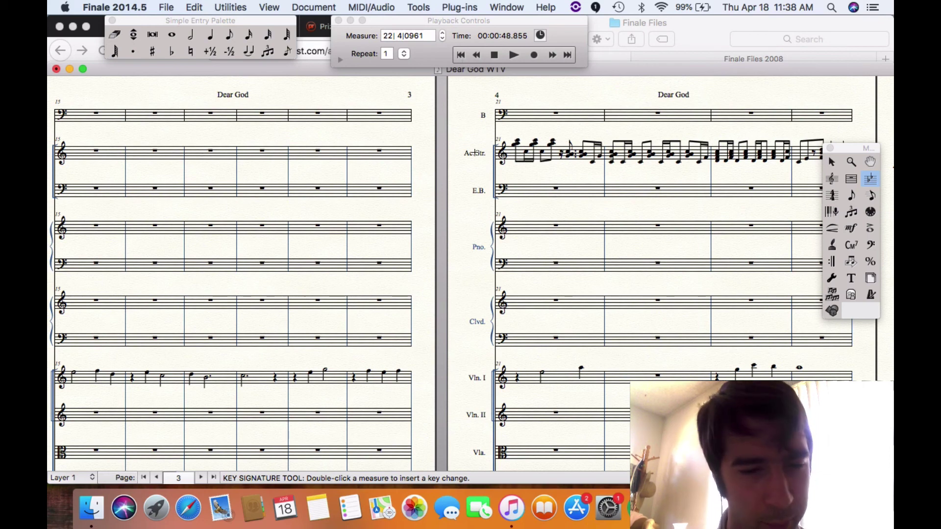
scroll(368, 296, "left", 15)
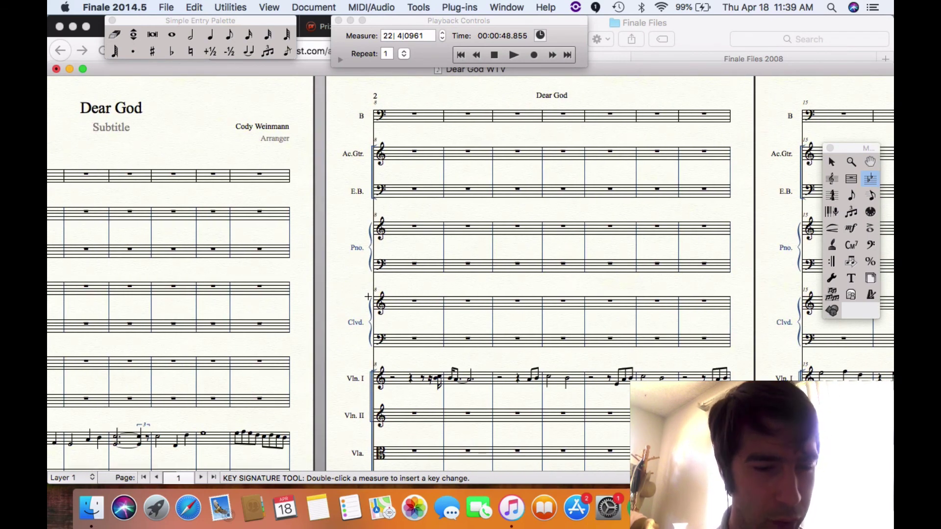
scroll(368, 296, "left", 5)
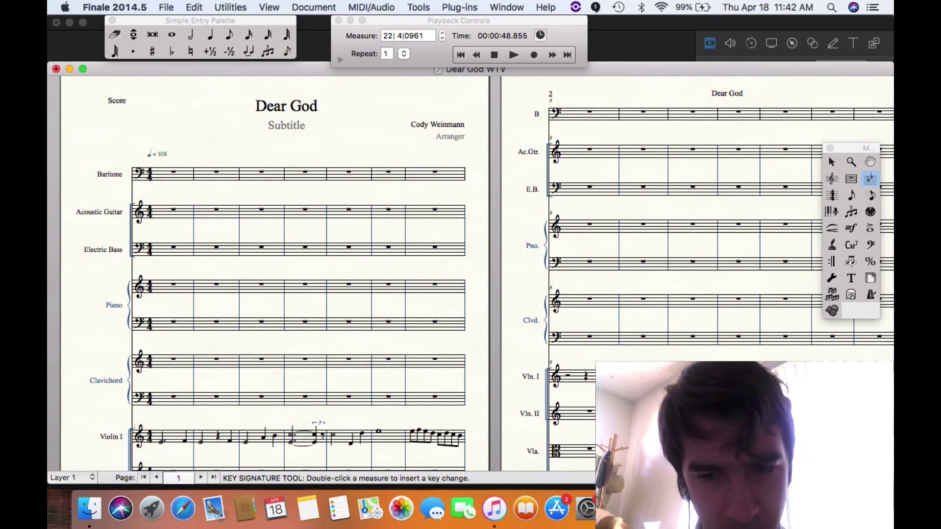
Examine the key signature and transposition options for measure 23 of the acoustic guitar staff, leaving them without changes.
scroll(471, 274, "right", 15)
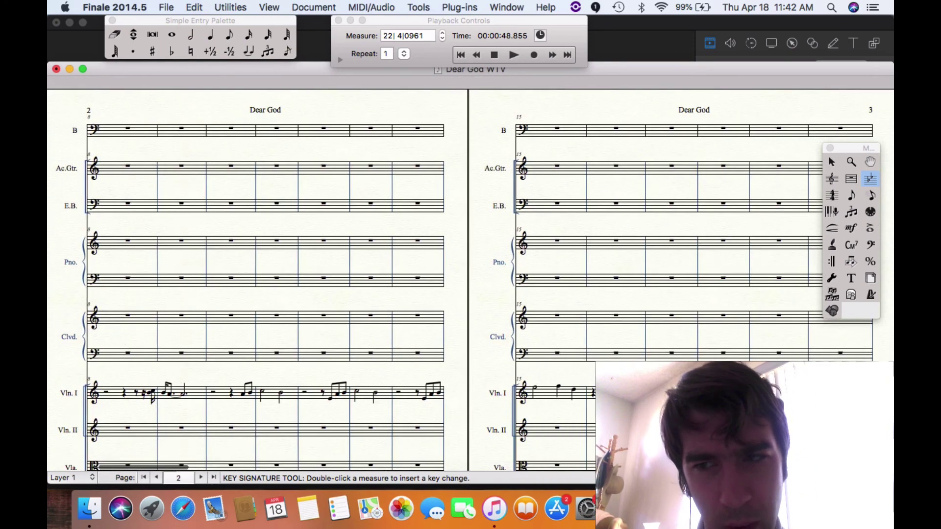
scroll(647, 209, "right", 10)
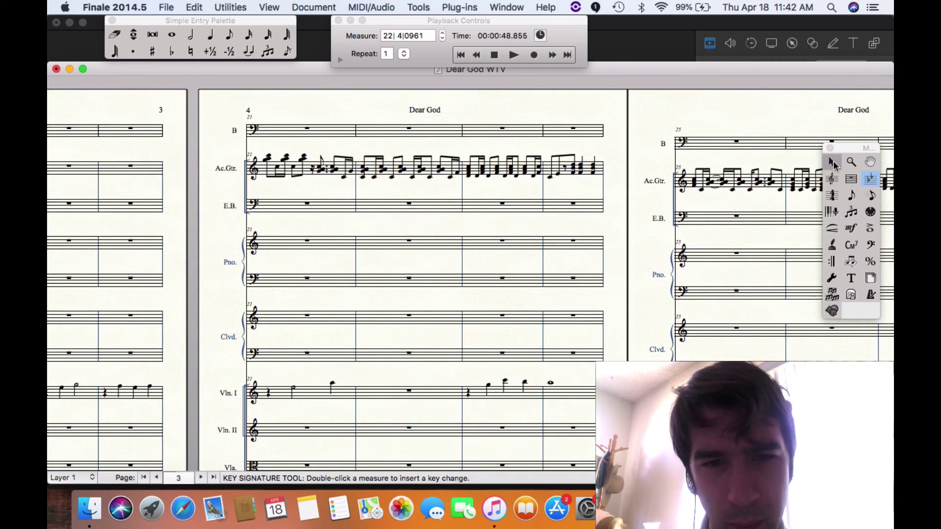
left_click(832, 162)
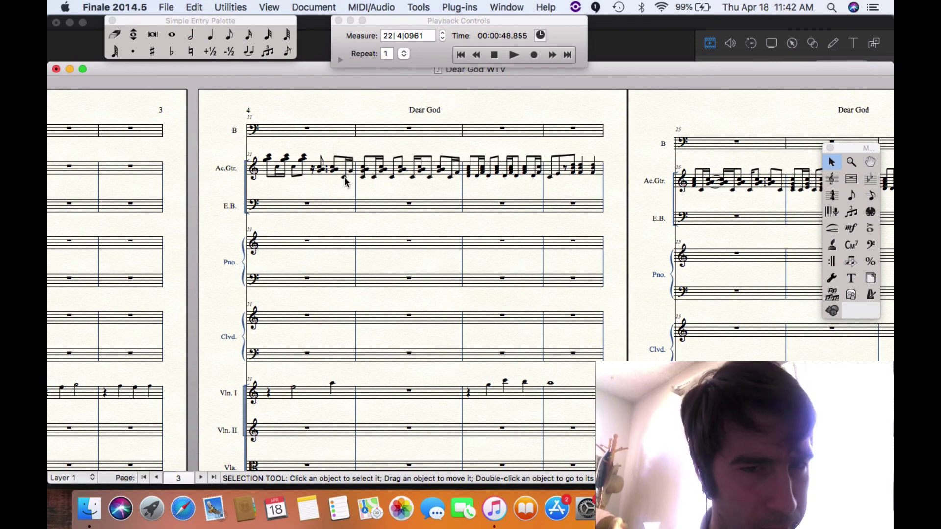
left_click(316, 170)
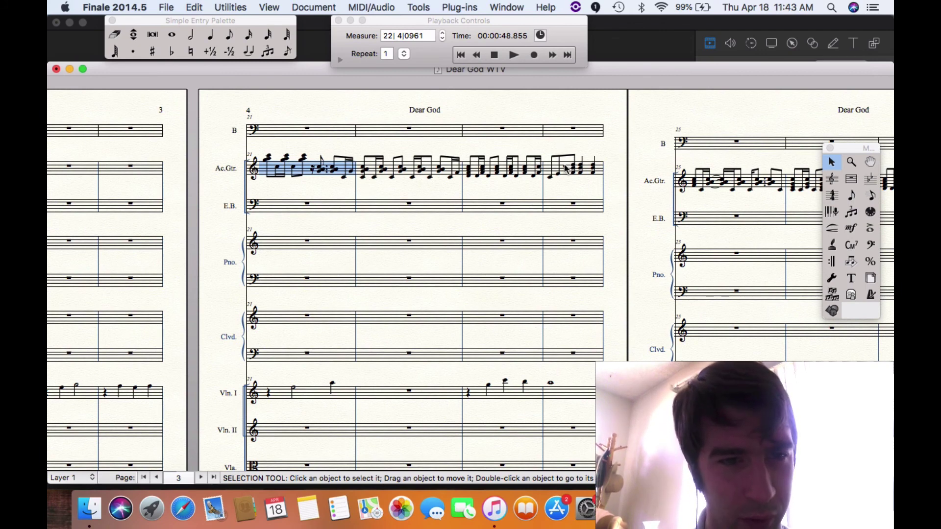
left_click(870, 182)
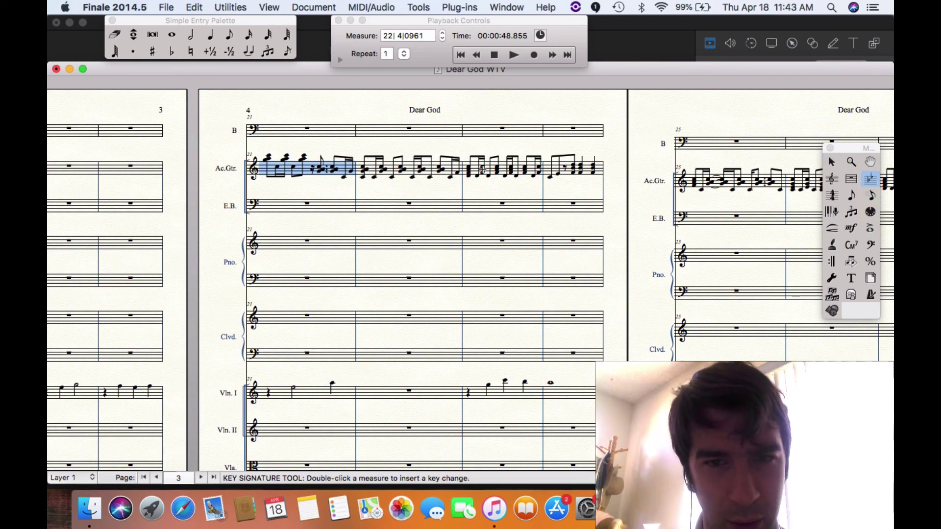
left_click(482, 169)
double_click(483, 169)
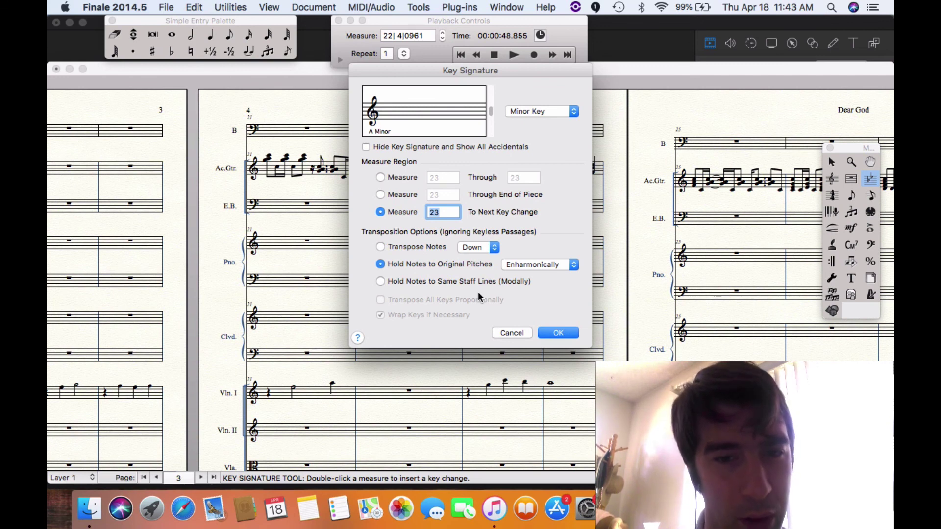
left_click(512, 333)
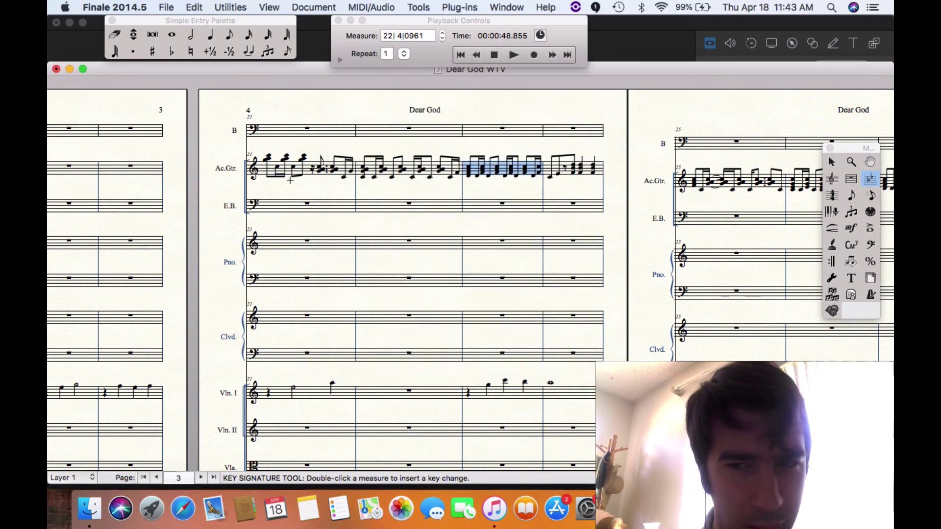
Transpose the whole acoustic guitar staff, from measure 1 through the last measure, down diatonically by a sixth.
scroll(268, 172, "left", 15)
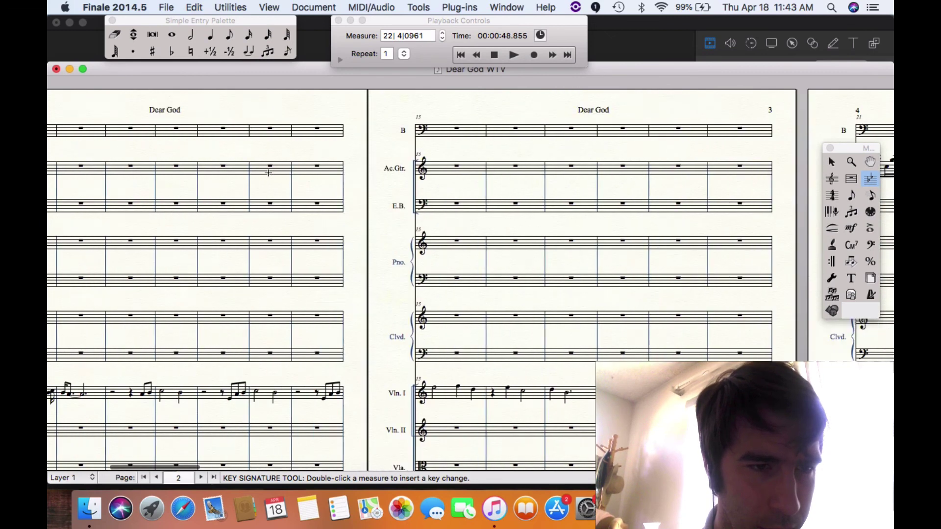
scroll(268, 172, "left", 5)
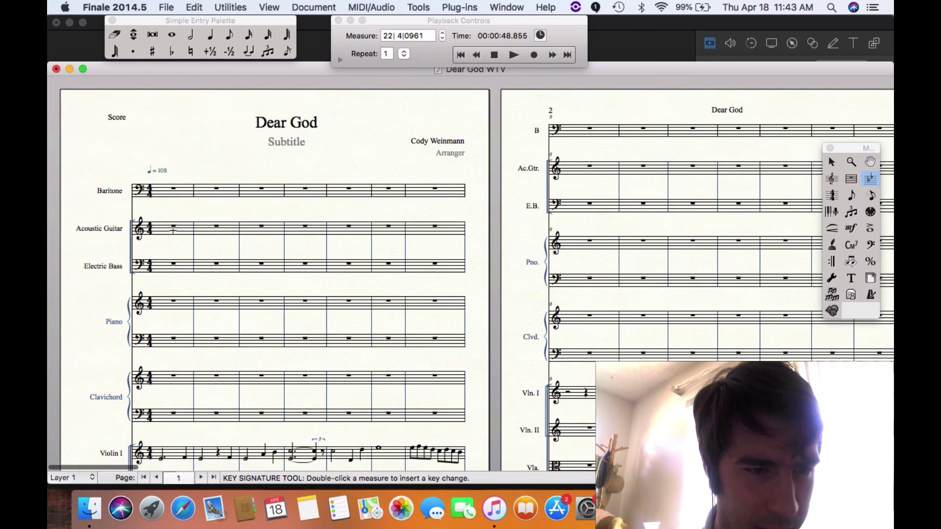
left_click(174, 228)
scroll(304, 241, "right", 15)
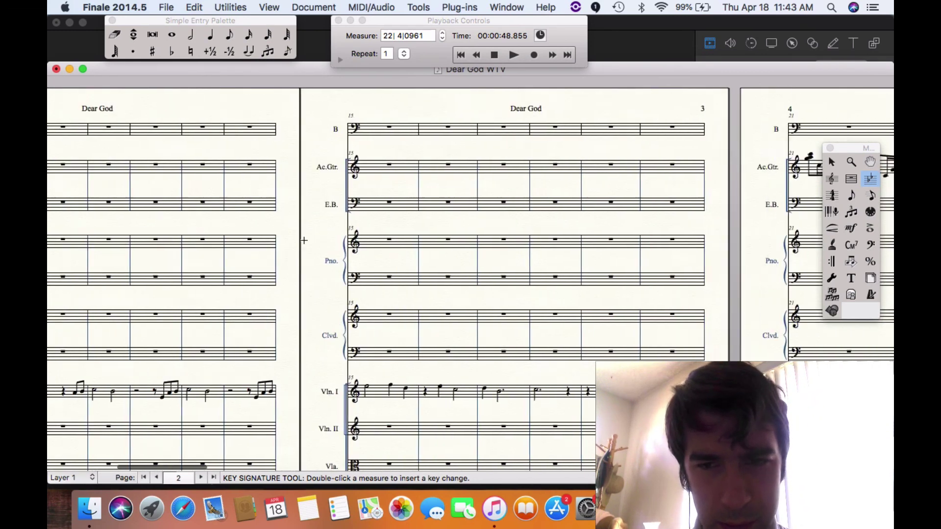
scroll(305, 241, "right", 20)
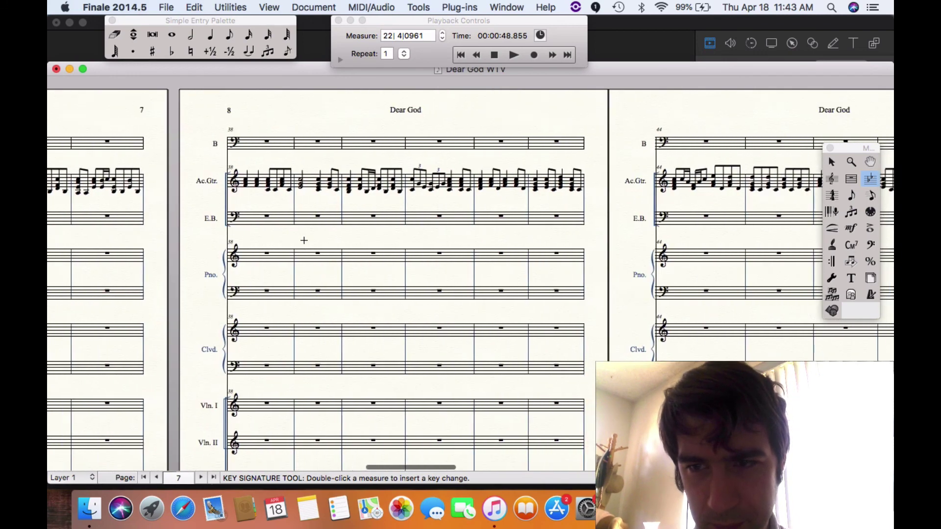
scroll(304, 240, "right", 20)
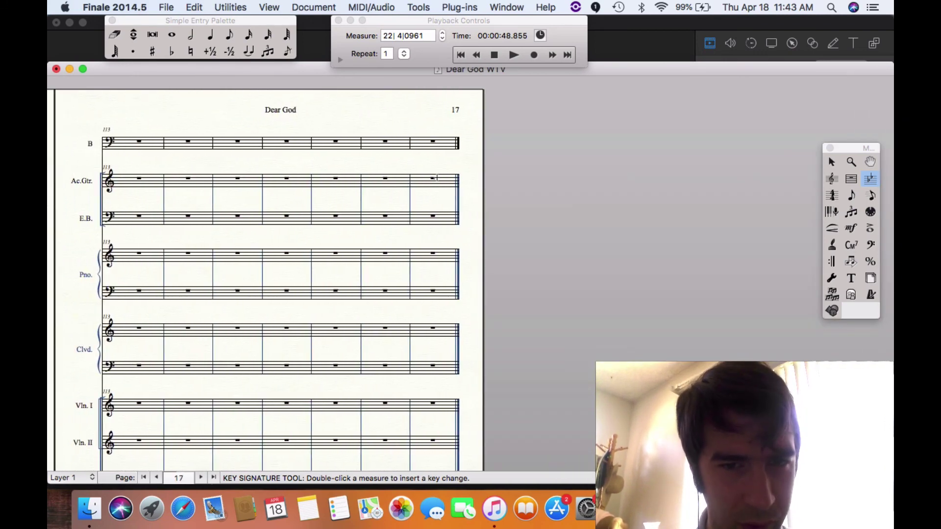
double_click(436, 178)
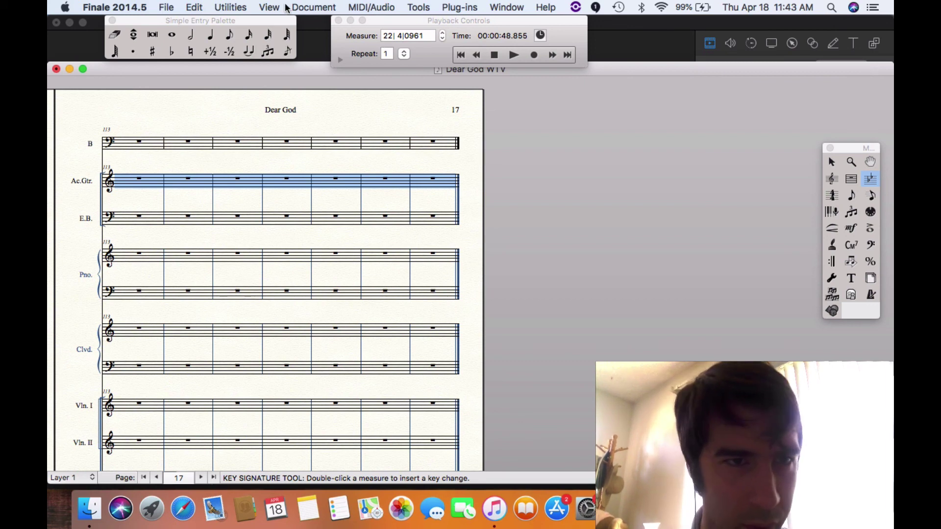
left_click(239, 8)
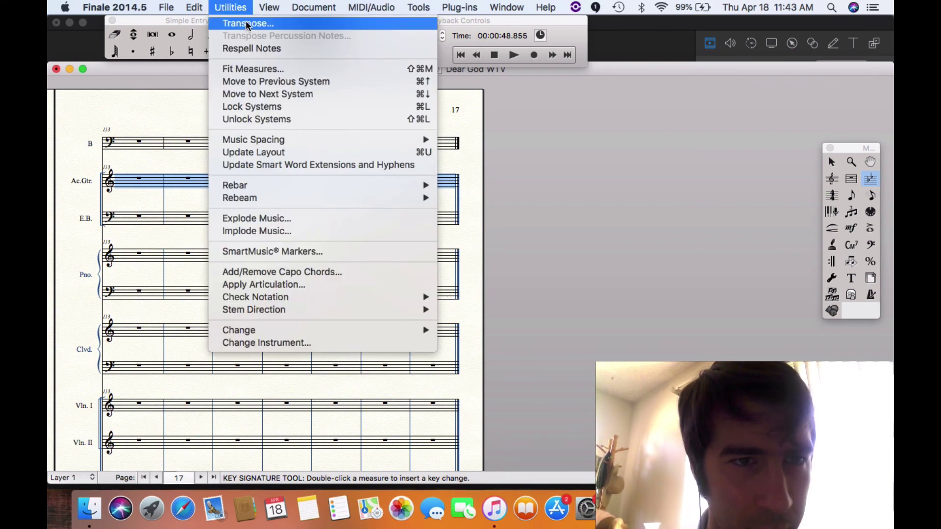
left_click(247, 24)
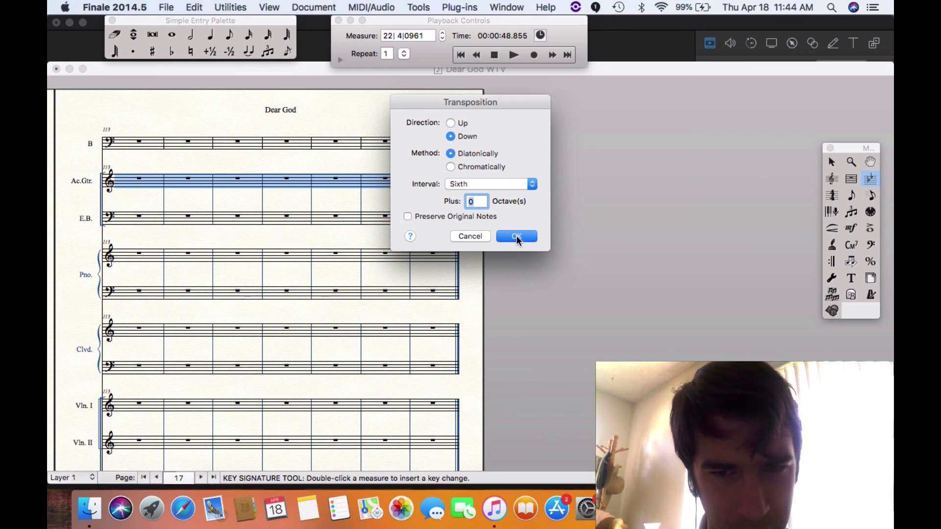
left_click(514, 185)
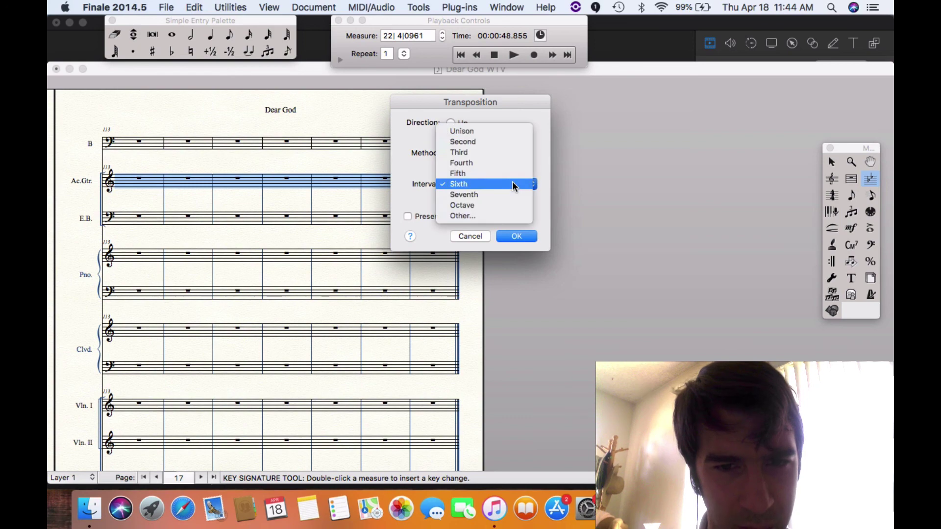
left_click(512, 181)
left_click(521, 236)
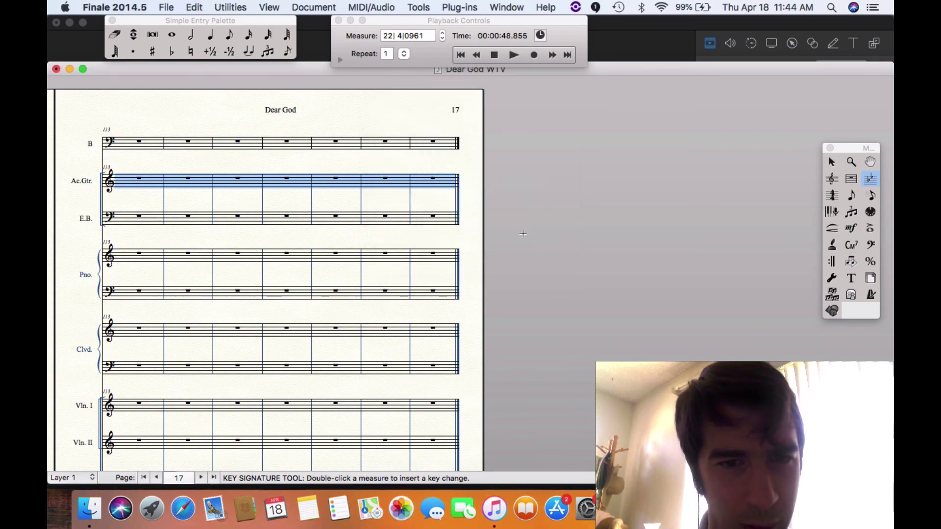
scroll(367, 265, "left", 15)
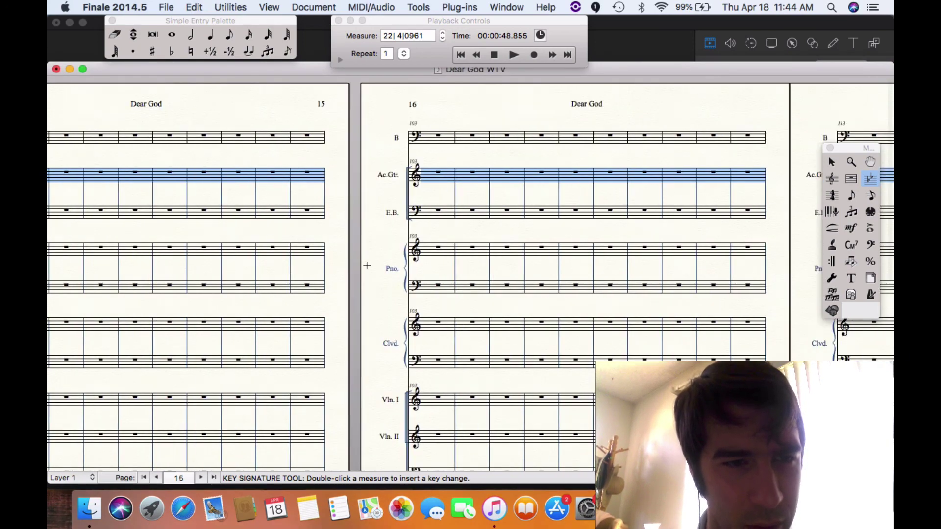
scroll(366, 265, "left", 15)
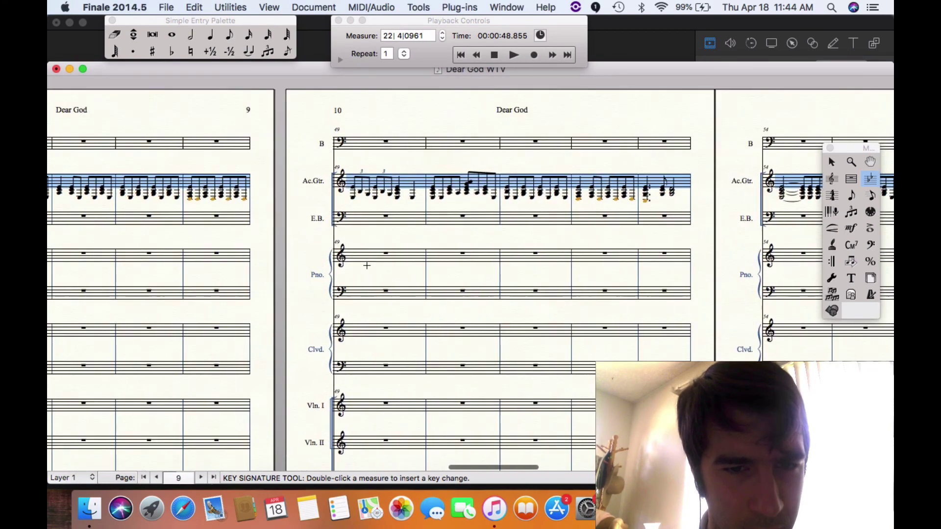
scroll(367, 265, "left", 7)
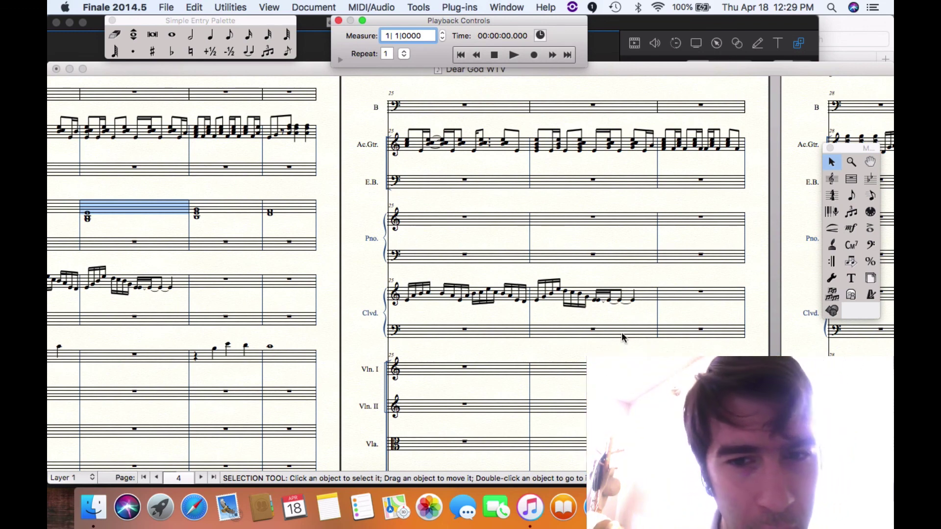
Examine the diatonic and chromatic interval choices in the transposition options for the selected piano measure, closing them without applying a transposition.
left_click(246, 9)
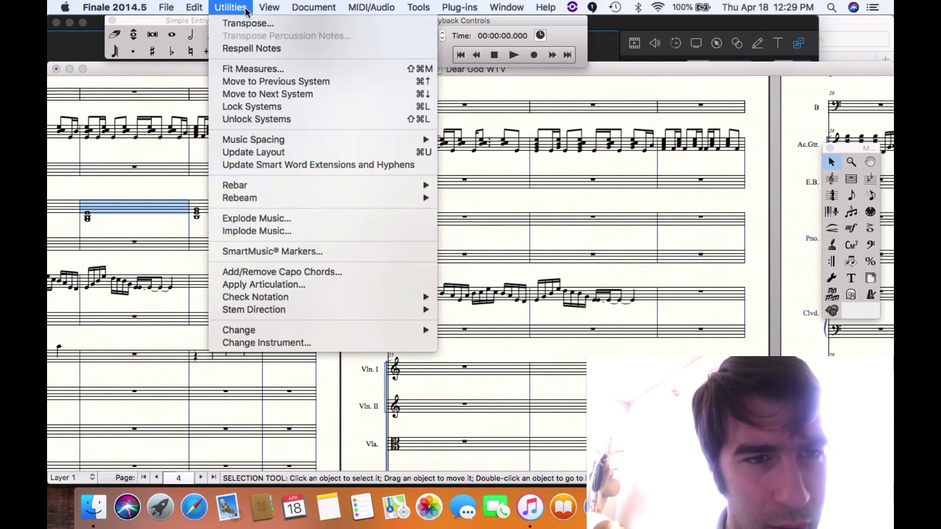
left_click(248, 24)
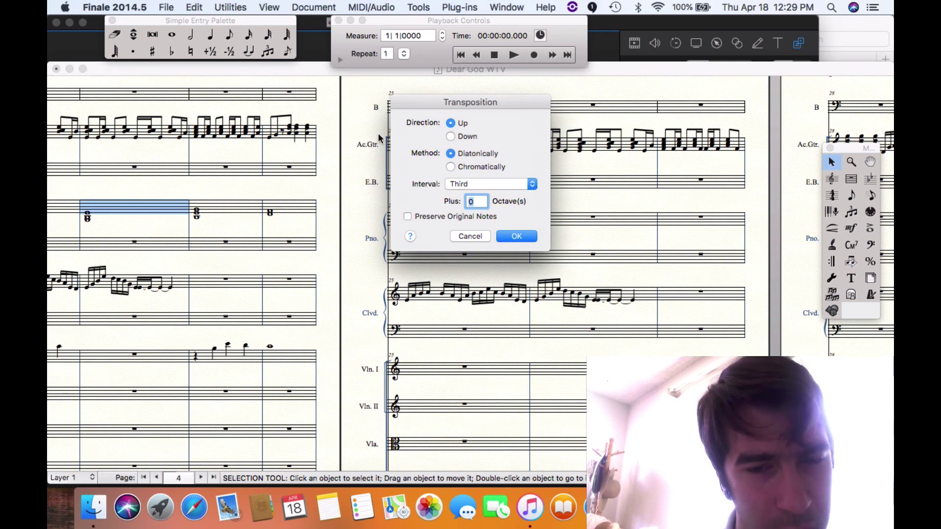
left_click(474, 184)
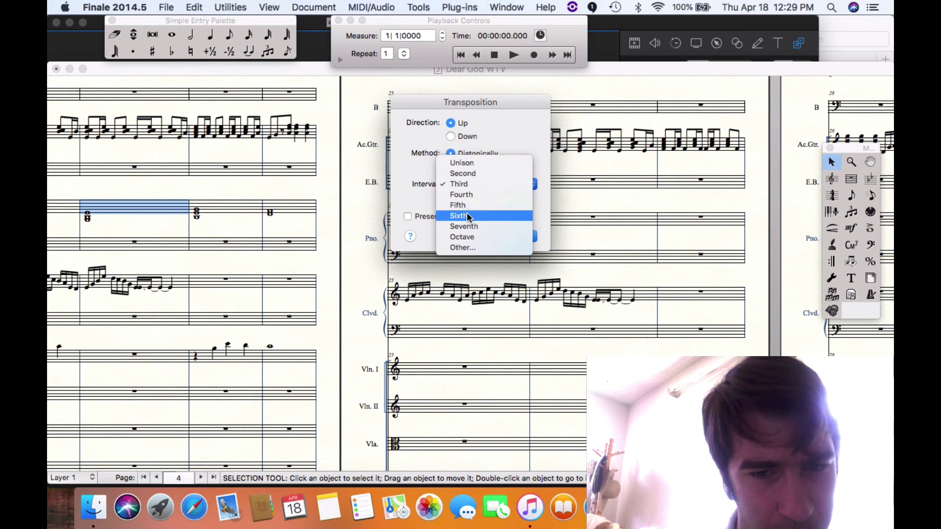
left_click(403, 140)
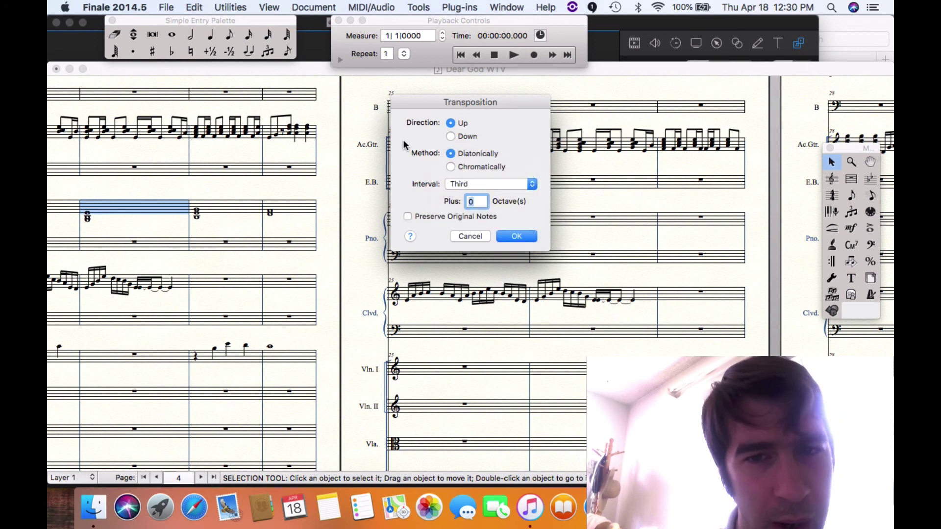
left_click(449, 168)
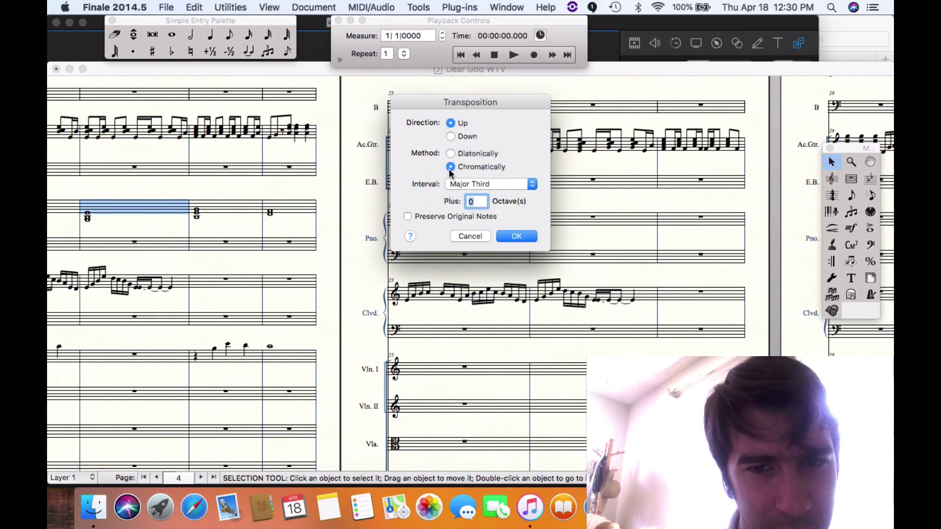
left_click(459, 185)
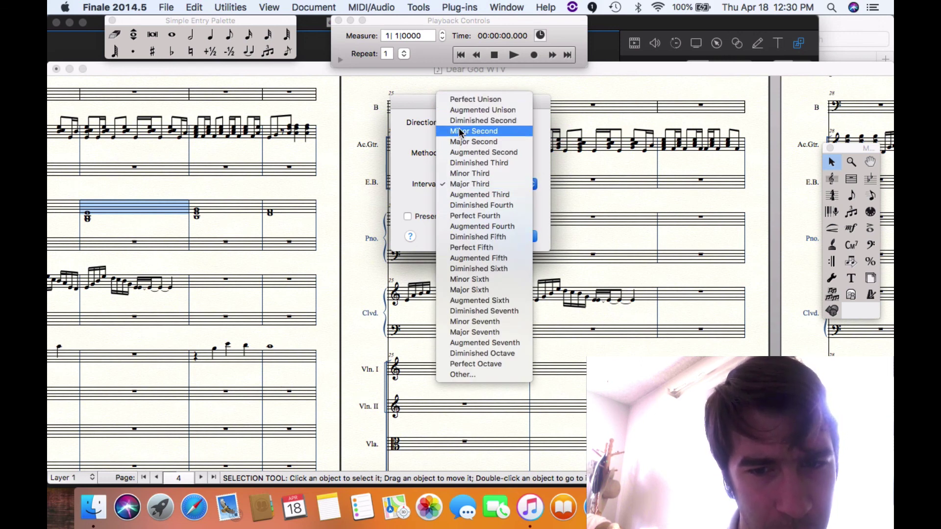
left_click(408, 176)
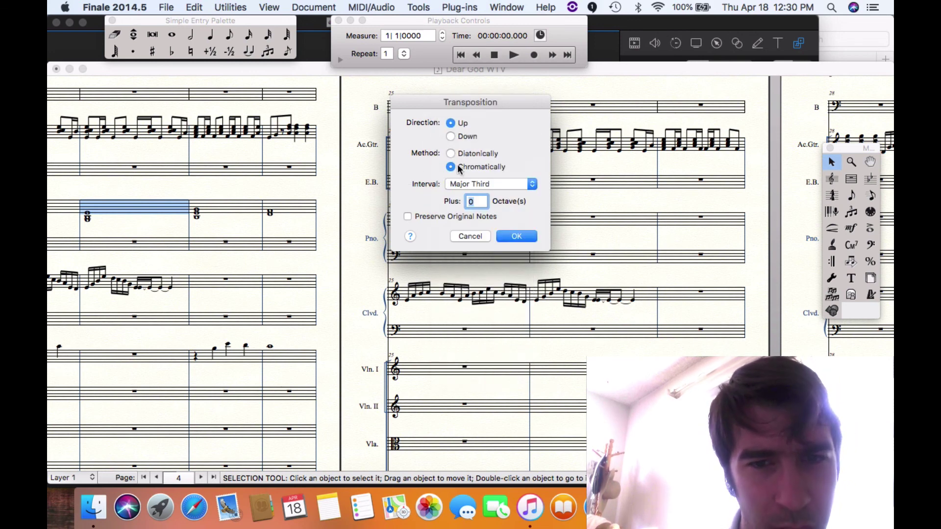
left_click(450, 154)
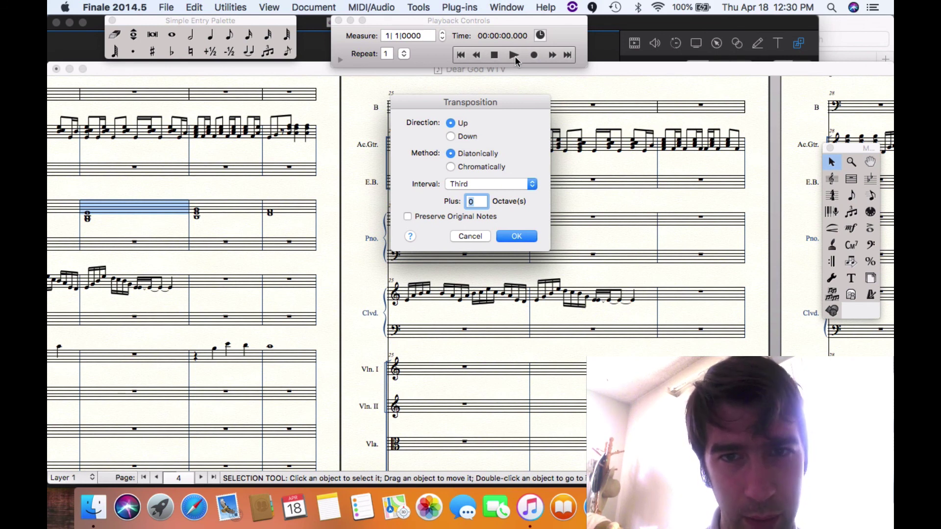
left_click(478, 237)
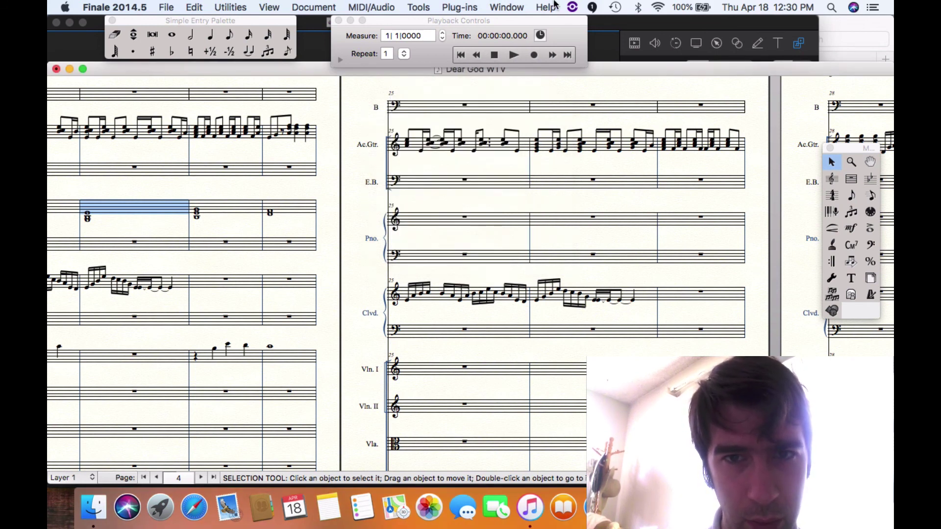
Play the Dear God score back from measure 1, stop it in measure 33 and switch to ScreenFlow.
left_click(515, 55)
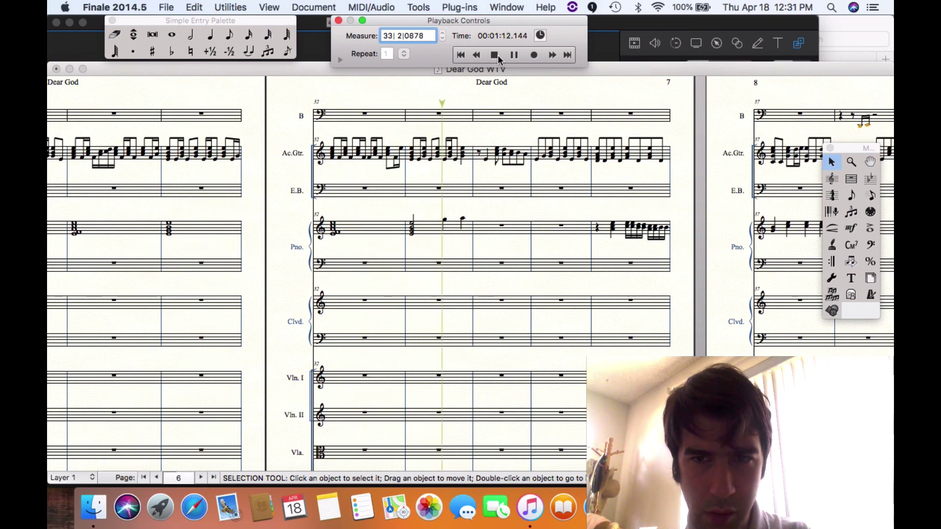
left_click(495, 55)
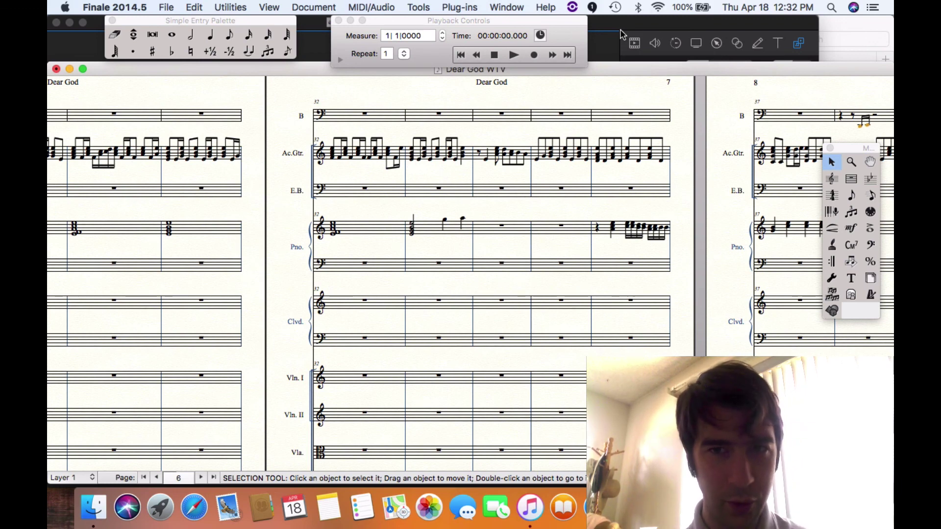
left_click(612, 43)
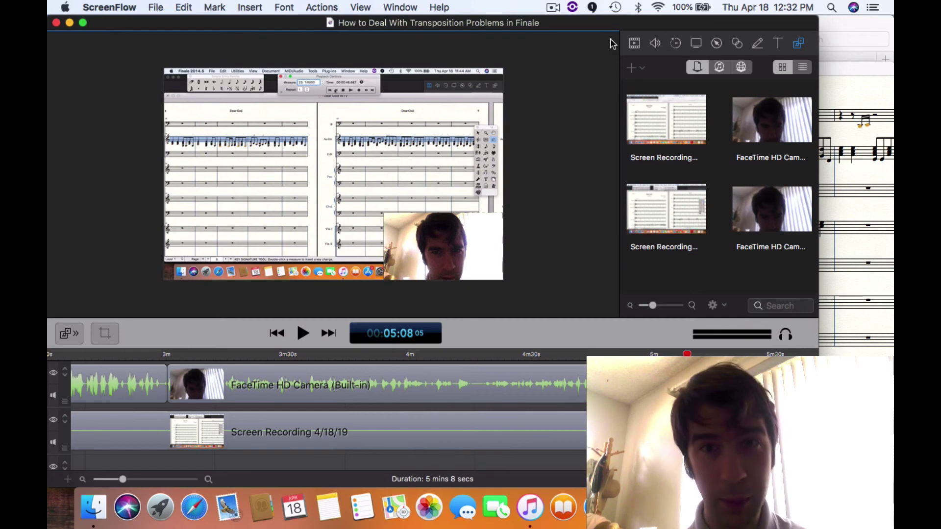